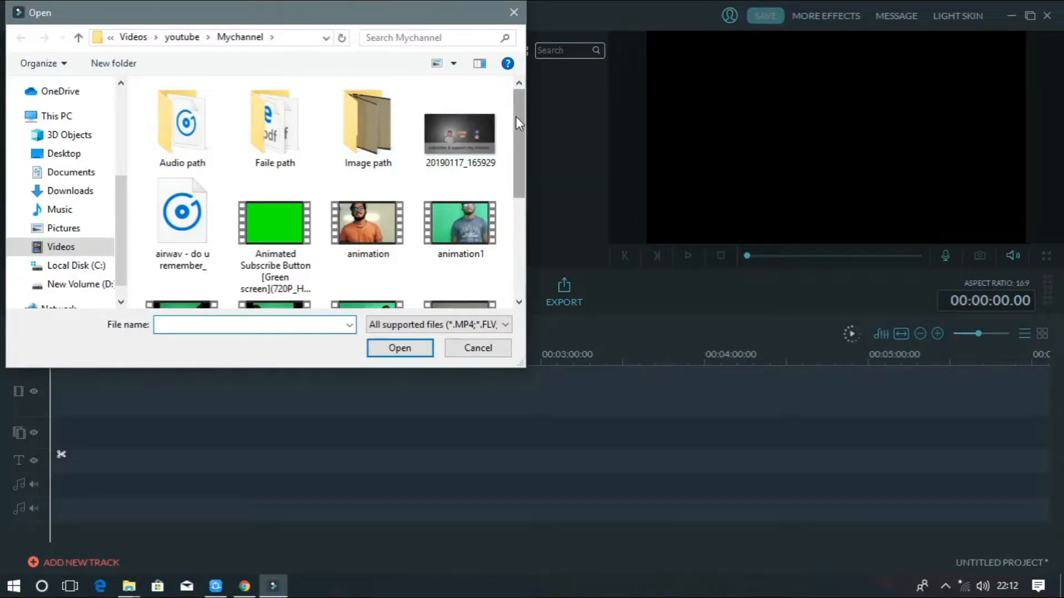
Import the clone 1 and clone 2 video clips into the media library
{"action": "left_click_drag", "start_coordinate": [516, 117], "coordinate": [523, 175]}
{"action": "left_click", "coordinate": [274, 172], "text": "ctrl"}
{"action": "left_click", "coordinate": [399, 348]}
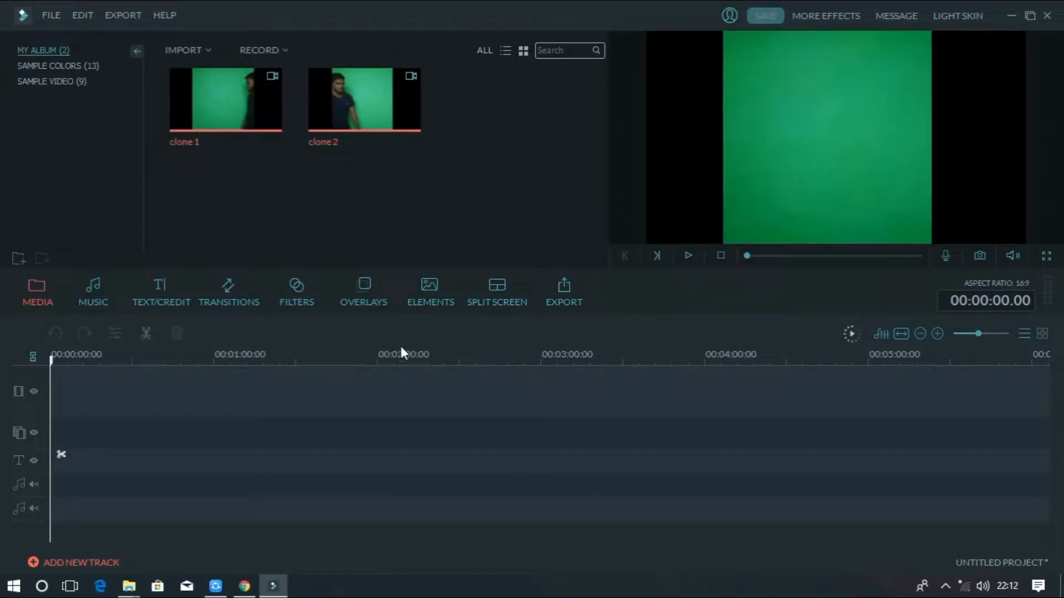
Place clone 1 at the start of the first picture-in-picture track and play it to find the usable footage
{"action": "mouse_move", "coordinate": [239, 111]}
{"action": "left_mouse_down"}
{"action": "mouse_move", "coordinate": [157, 304]}
{"action": "mouse_move", "coordinate": [72, 432]}
{"action": "left_mouse_up"}
{"action": "left_click", "coordinate": [687, 256]}
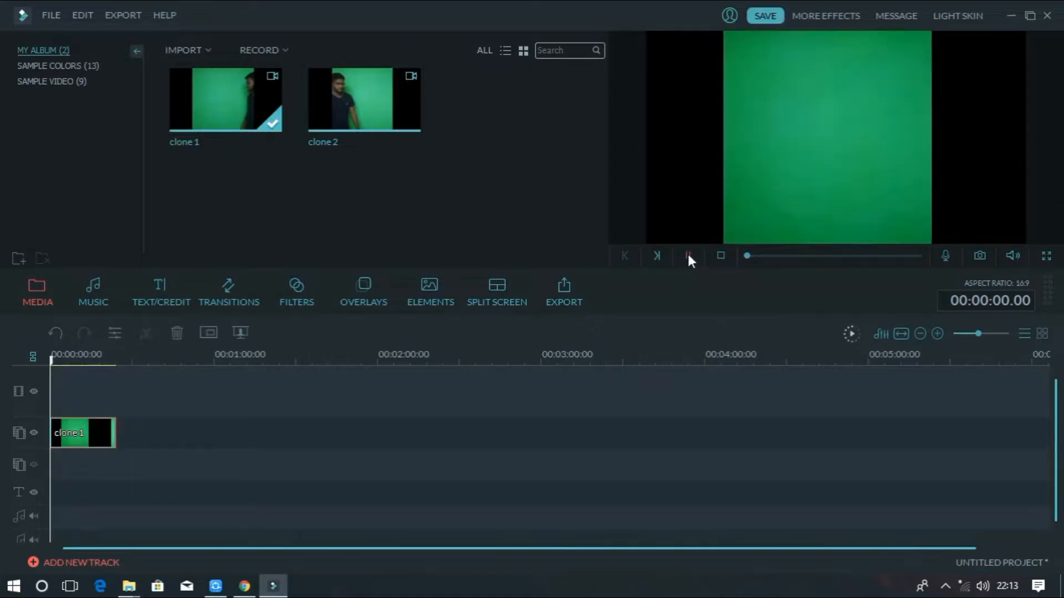
{"action": "left_click", "coordinate": [687, 256]}
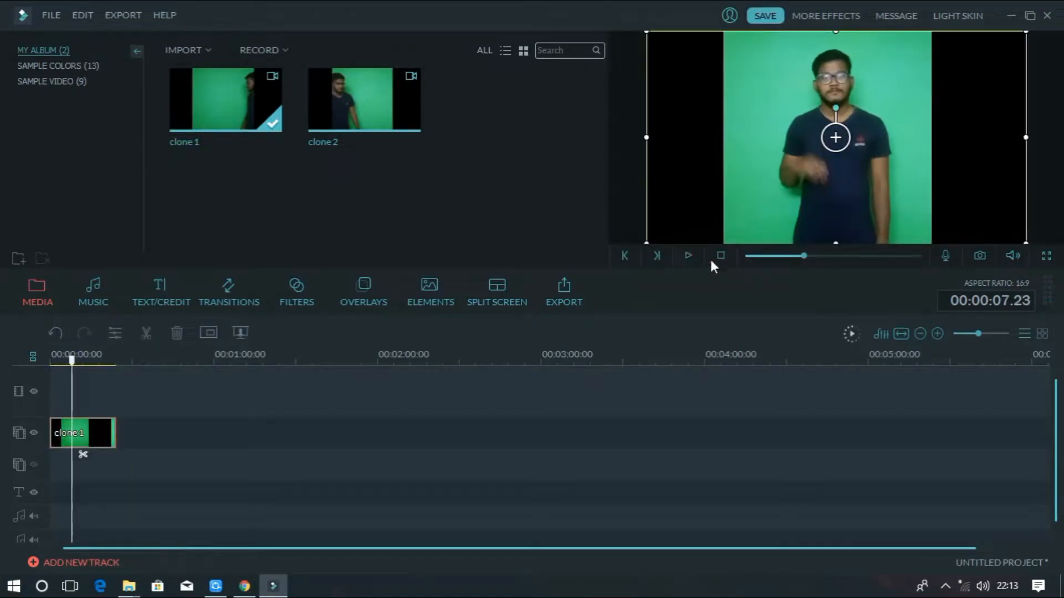
Cut the unwanted footage from the start and end of clone 1, keeping the clip at the beginning of the timeline
{"action": "left_click_drag", "start_coordinate": [804, 255], "coordinate": [774, 256]}
{"action": "left_click", "coordinate": [174, 332]}
{"action": "left_click_drag", "start_coordinate": [100, 432], "coordinate": [88, 432]}
{"action": "left_click", "coordinate": [688, 255]}
{"action": "left_click", "coordinate": [790, 256]}
{"action": "left_click_drag", "start_coordinate": [792, 260], "coordinate": [867, 262]}
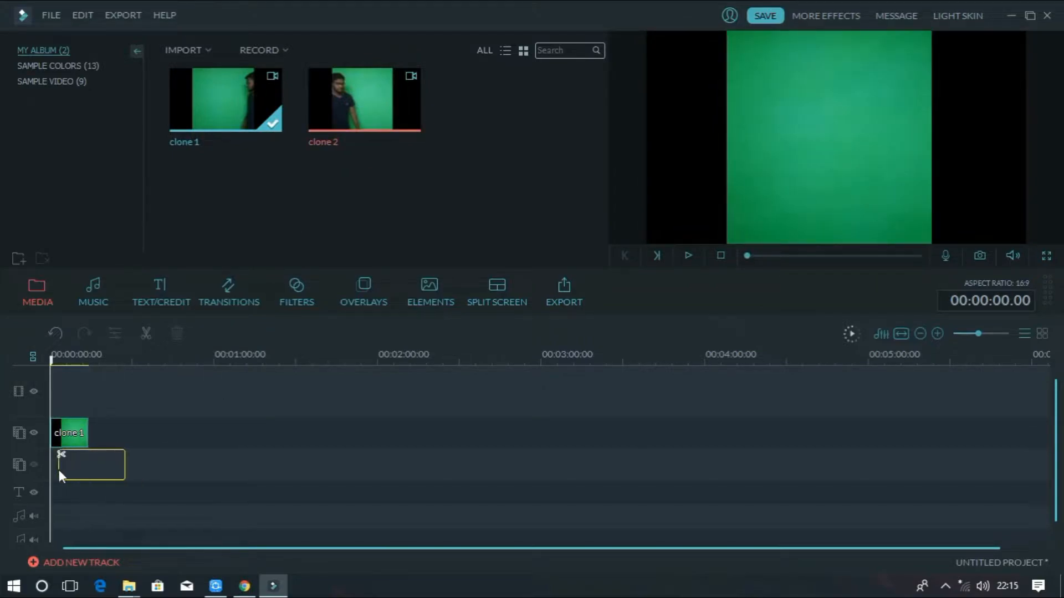
Add clone 2 on the track below clone 1 and, with clone 1's track hidden, remove clone 2's footage before 00:00:07.06
{"action": "left_click_drag", "start_coordinate": [58, 470], "coordinate": [57, 469]}
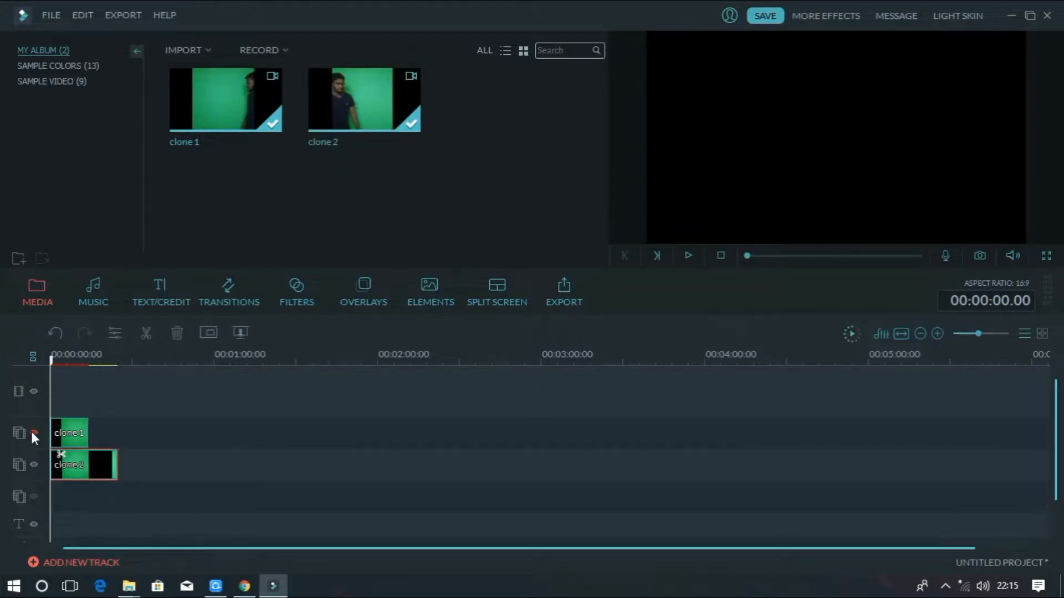
{"action": "left_click", "coordinate": [31, 432]}
{"action": "left_click", "coordinate": [752, 255]}
{"action": "left_click_drag", "start_coordinate": [772, 262], "coordinate": [799, 255]}
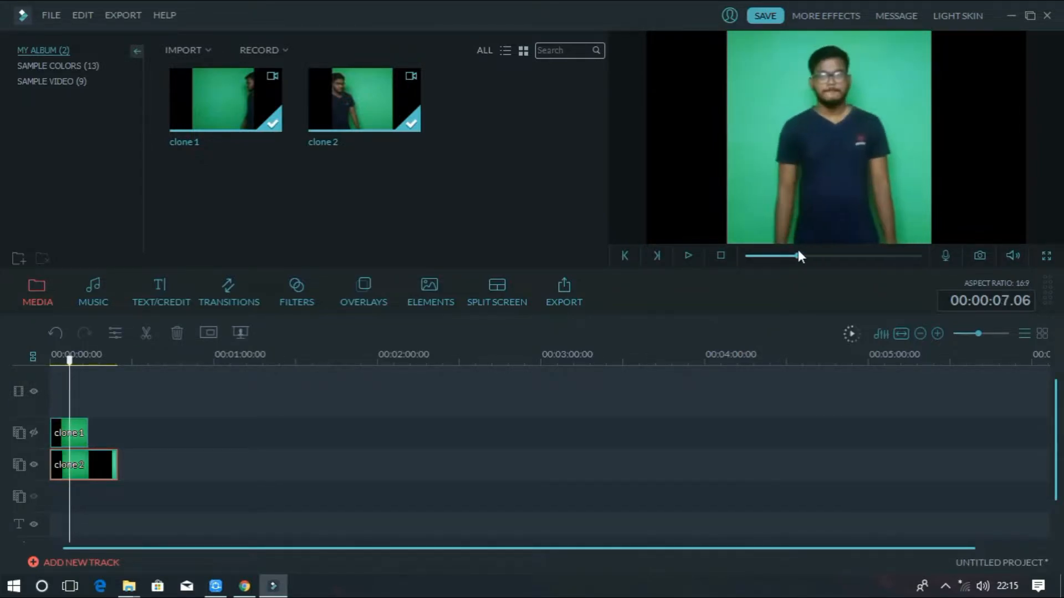
{"action": "left_click", "coordinate": [176, 333]}
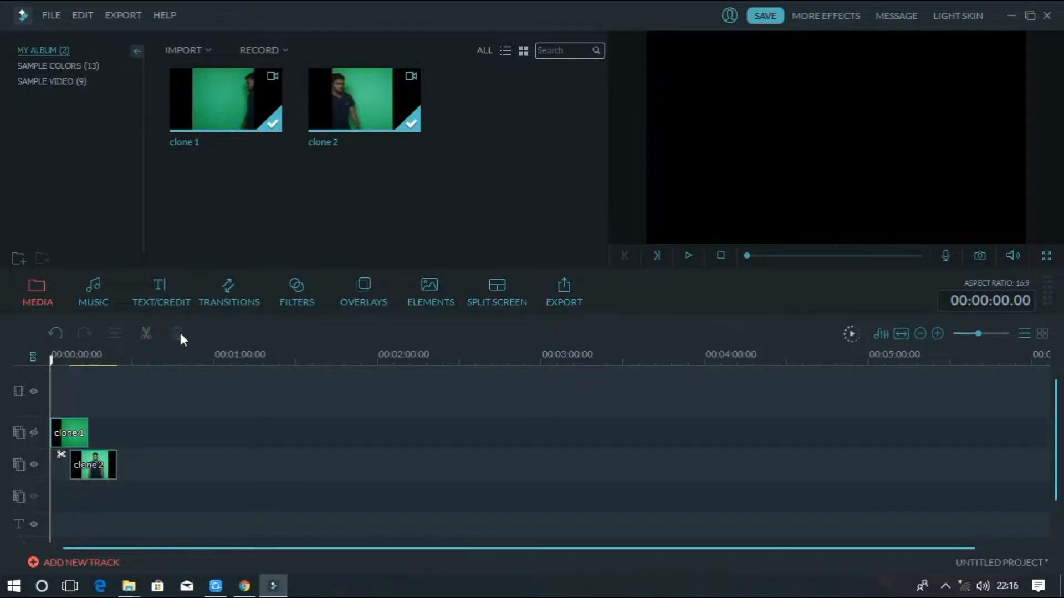
Move clone 2 to start at about 00:00:04 and play the timeline from the beginning
{"action": "left_click_drag", "start_coordinate": [104, 465], "coordinate": [95, 465]}
{"action": "left_click", "coordinate": [50, 360]}
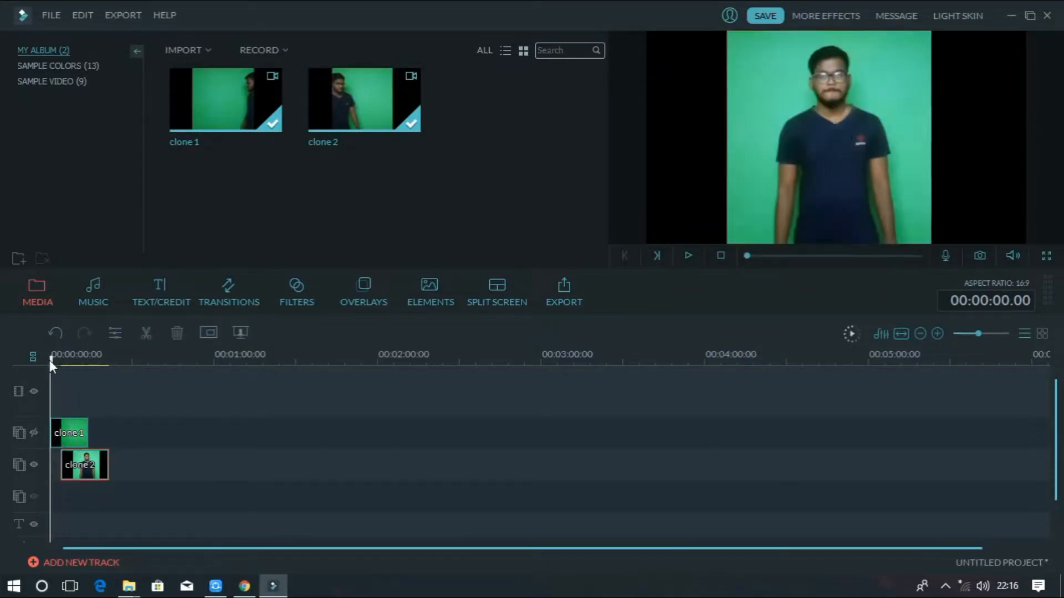
{"action": "left_click", "coordinate": [687, 255]}
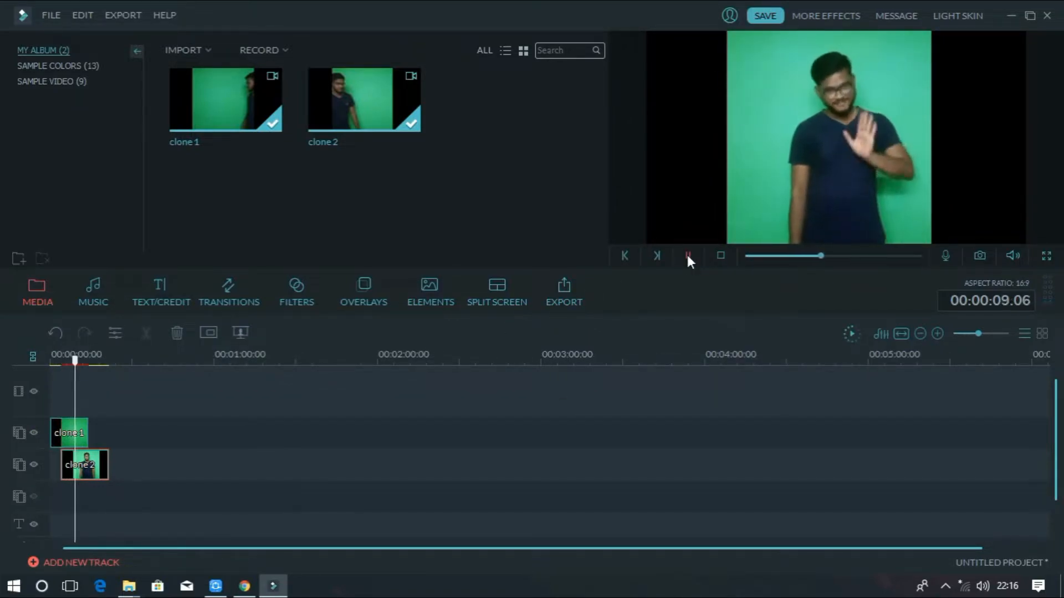
Split clone 2 at 00:00:12.19 and delete the section after the split
{"action": "left_click", "coordinate": [687, 255]}
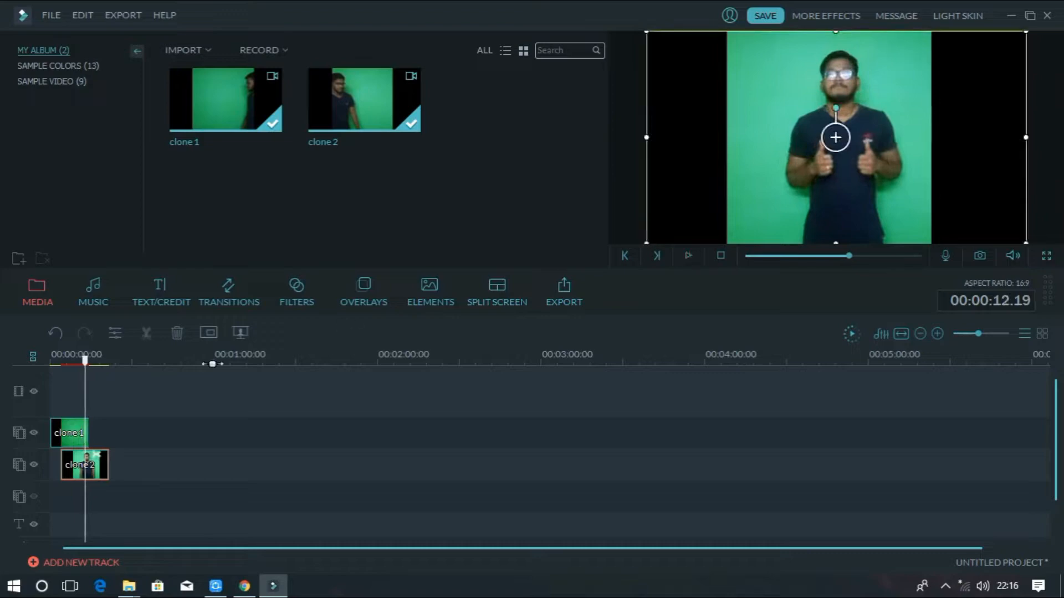
{"action": "left_click", "coordinate": [34, 432]}
{"action": "left_click", "coordinate": [146, 332]}
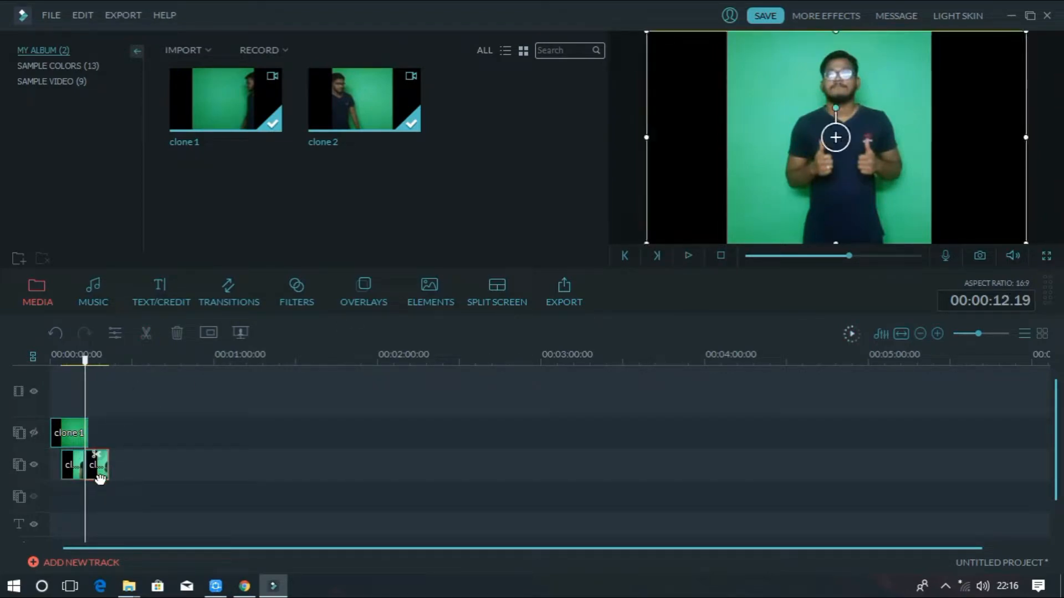
{"action": "left_click", "coordinate": [175, 334]}
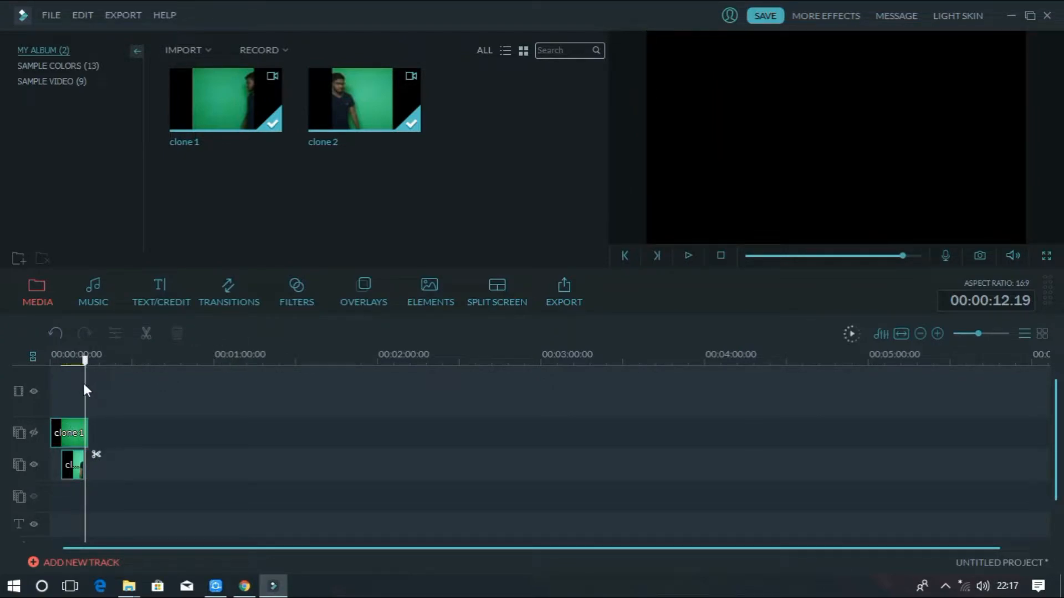
Open the advanced edit for clone 2 and apply the mask that keeps the right half of the frame
{"action": "left_click", "coordinate": [71, 463]}
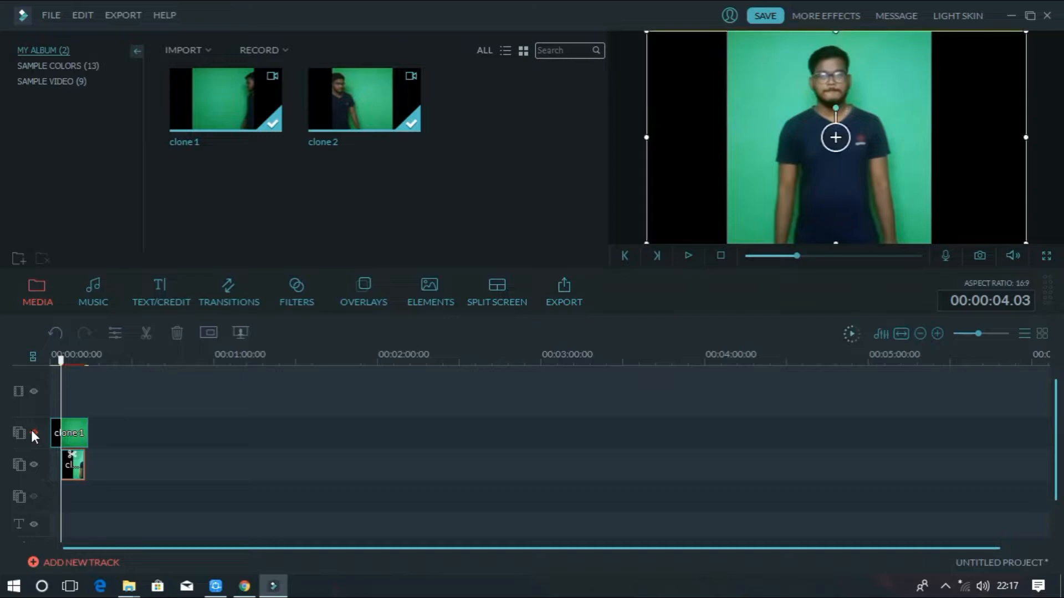
{"action": "right_click", "coordinate": [78, 467]}
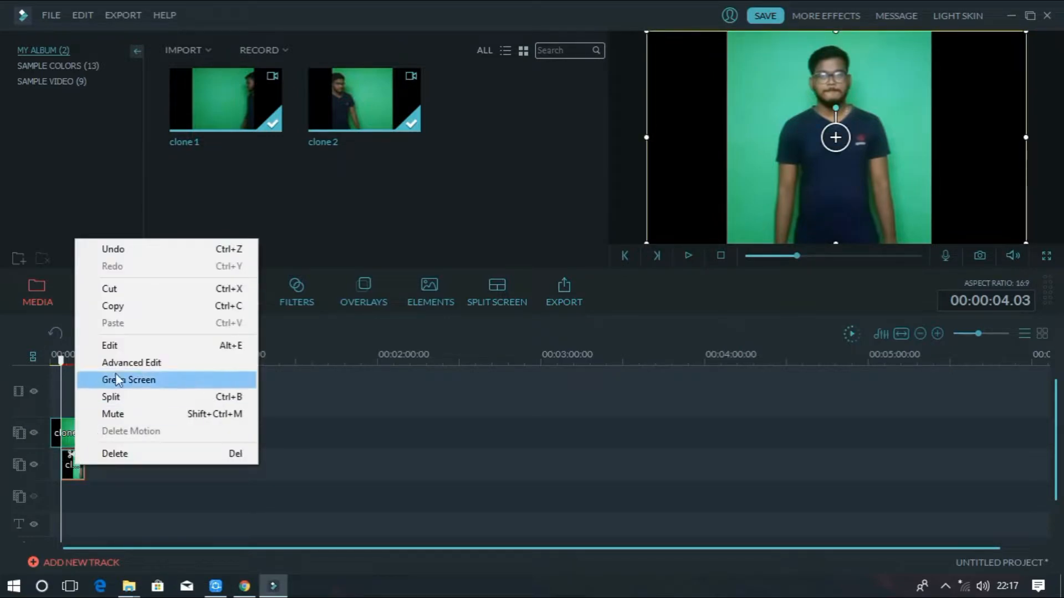
{"action": "left_click", "coordinate": [125, 363]}
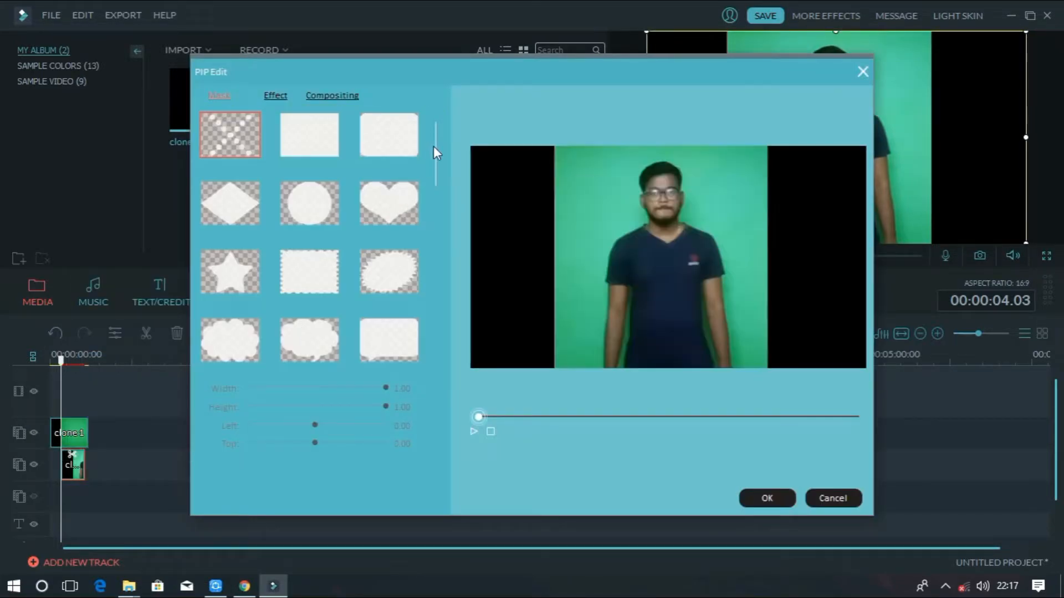
{"action": "left_click_drag", "start_coordinate": [435, 144], "coordinate": [435, 351]}
{"action": "double_click", "coordinate": [230, 341]}
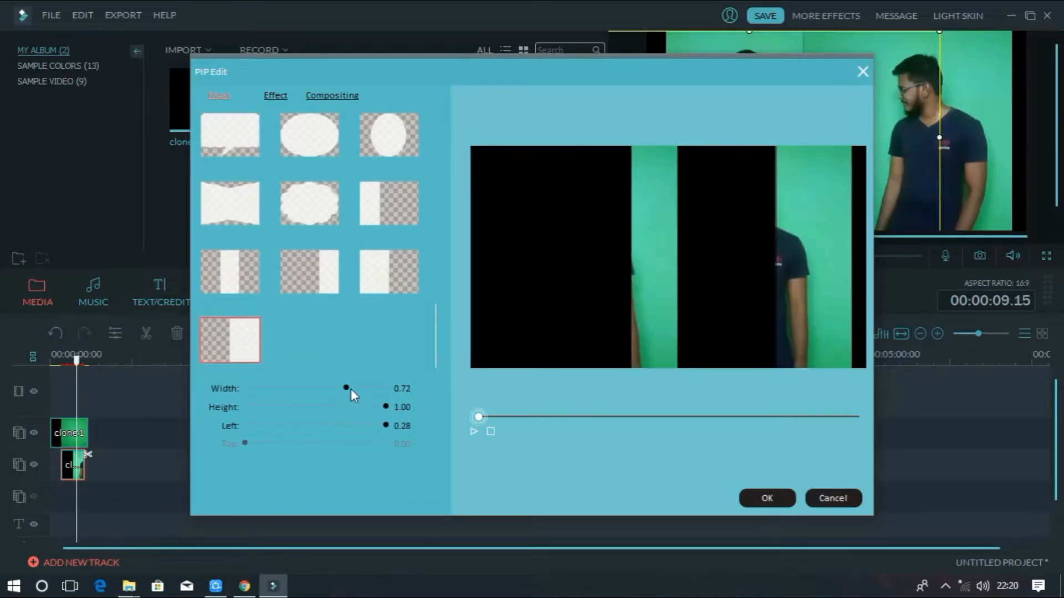
Set clone 2's mask width to 0.67 and its left offset to 0.02, and play the masked result
{"action": "left_click_drag", "start_coordinate": [350, 387], "coordinate": [414, 394]}
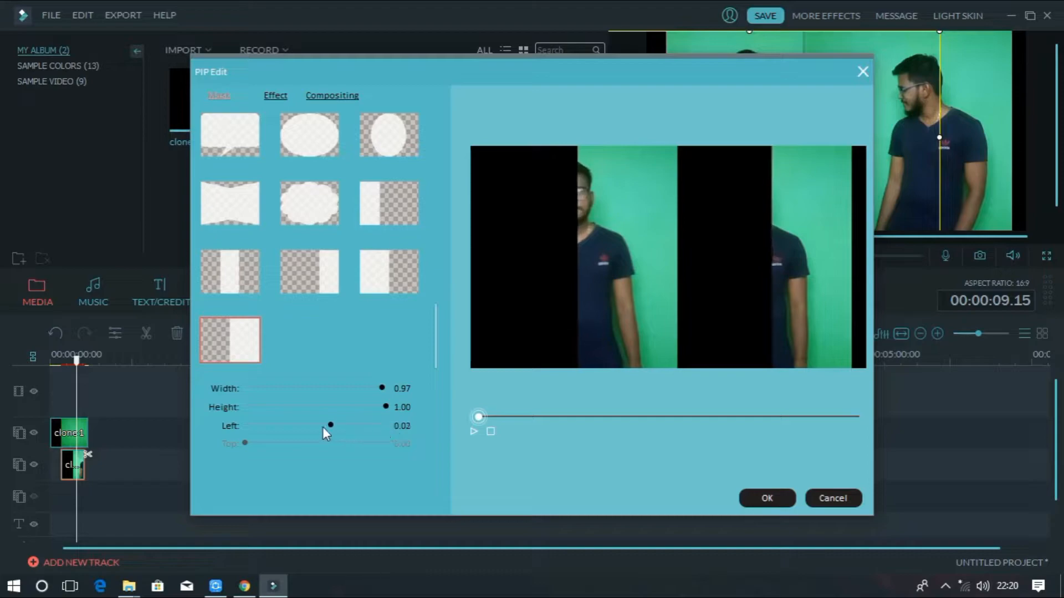
{"action": "left_click_drag", "start_coordinate": [389, 387], "coordinate": [339, 391]}
{"action": "left_click", "coordinate": [474, 431]}
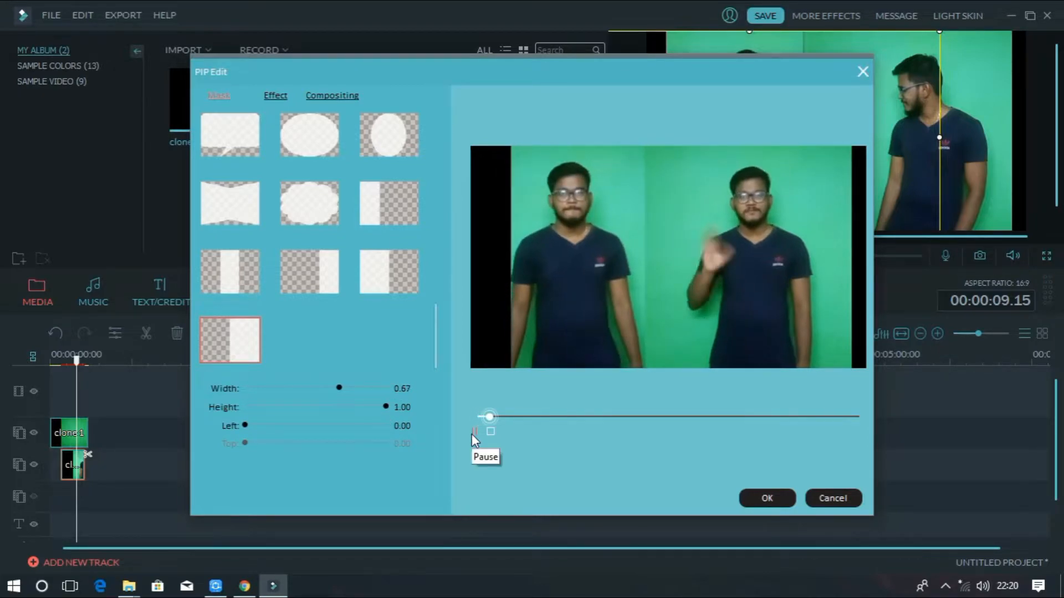
{"action": "left_click_drag", "start_coordinate": [244, 425], "coordinate": [255, 425]}
{"action": "left_click", "coordinate": [474, 431]}
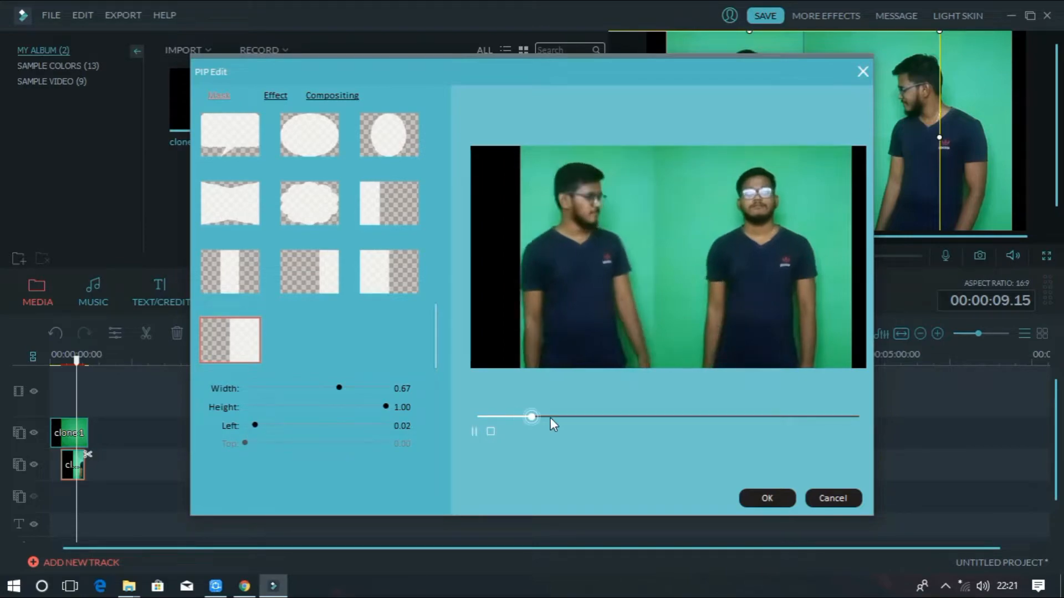
{"action": "left_click", "coordinate": [476, 416]}
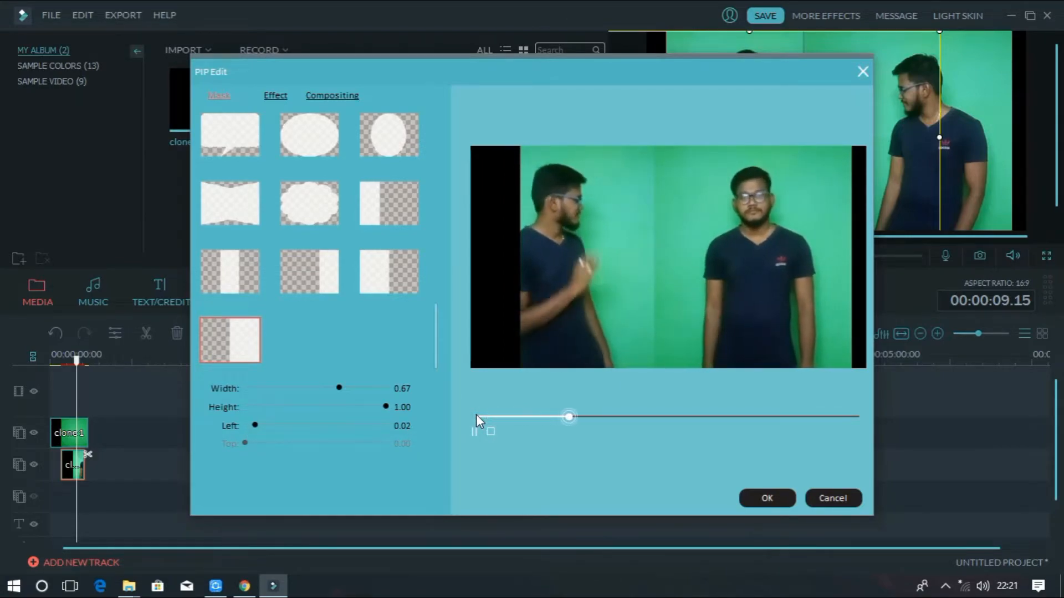
{"action": "left_click", "coordinate": [471, 432]}
{"action": "left_click", "coordinate": [396, 264]}
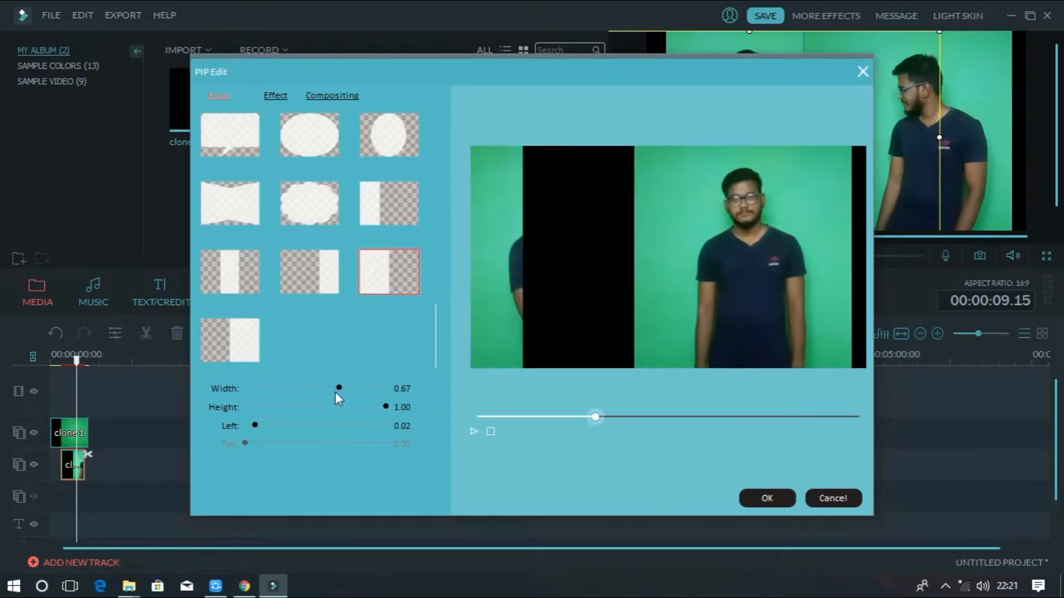
{"action": "left_click_drag", "start_coordinate": [336, 390], "coordinate": [395, 393]}
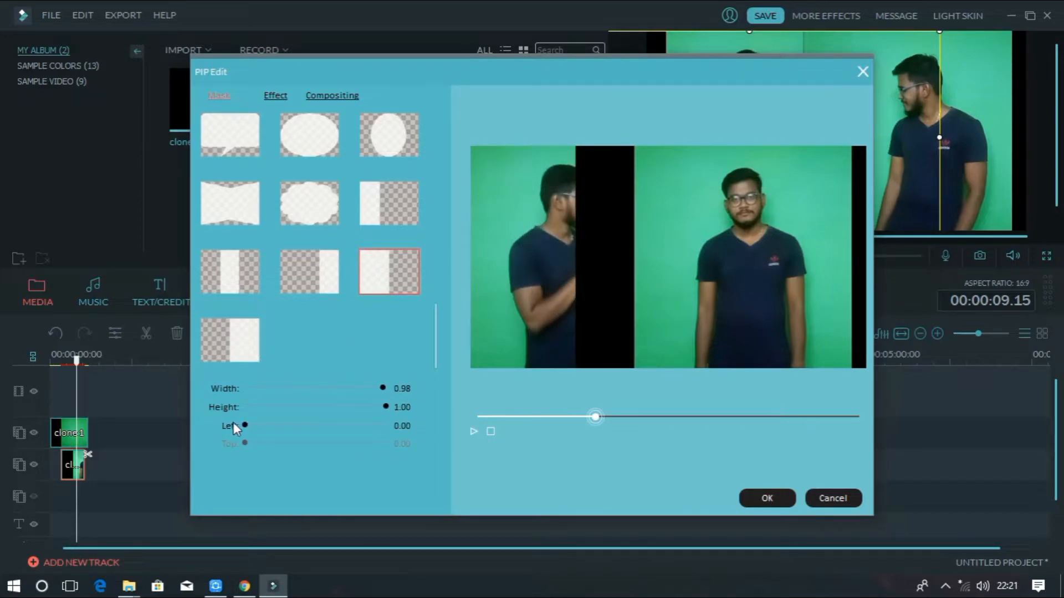
{"action": "left_click", "coordinate": [248, 359]}
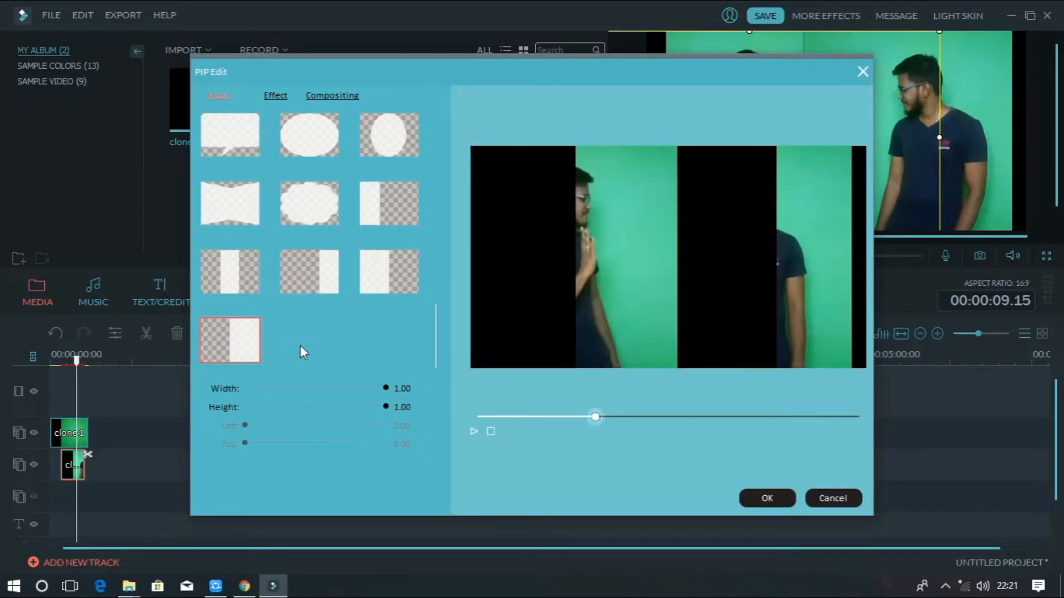
Set the right-half mask's width to 0.74 with a left offset of 0.00, preview it and apply the edit
{"action": "left_click_drag", "start_coordinate": [381, 385], "coordinate": [347, 384]}
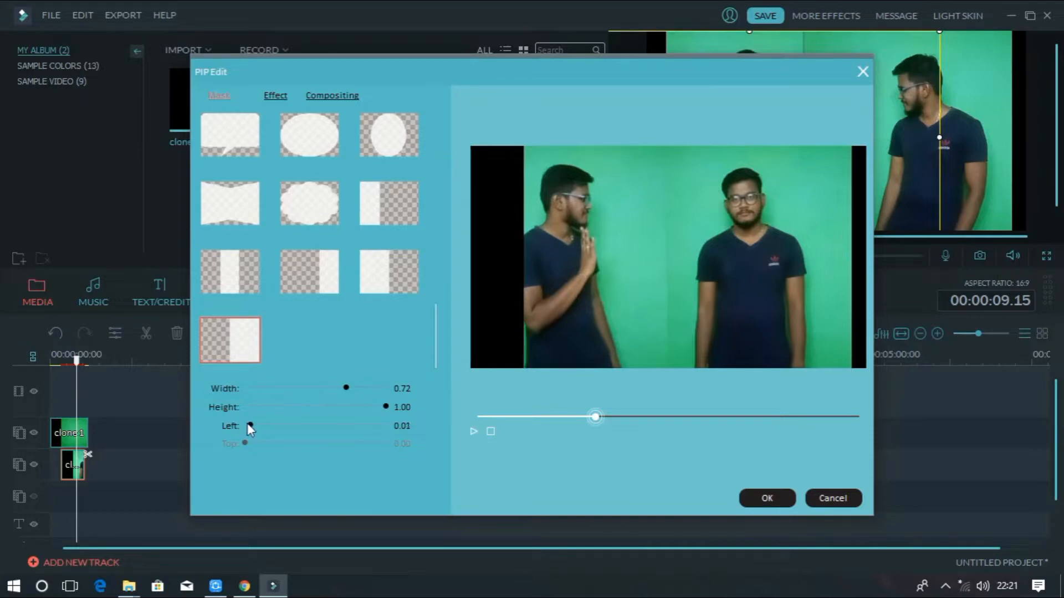
{"action": "left_click_drag", "start_coordinate": [245, 425], "coordinate": [251, 424]}
{"action": "left_click_drag", "start_coordinate": [346, 388], "coordinate": [335, 387]}
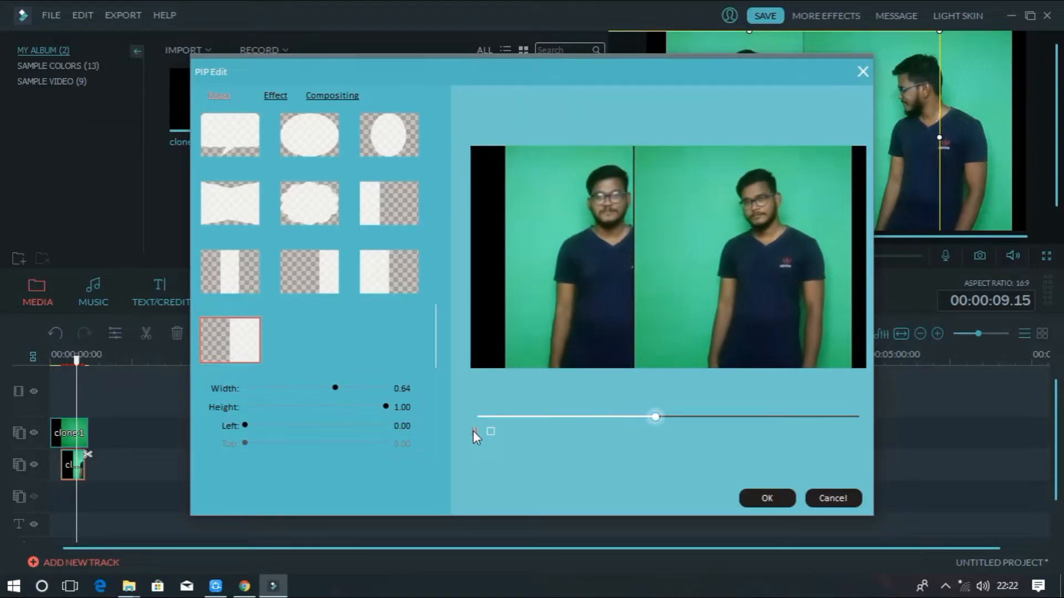
{"action": "left_click_drag", "start_coordinate": [335, 387], "coordinate": [350, 387]}
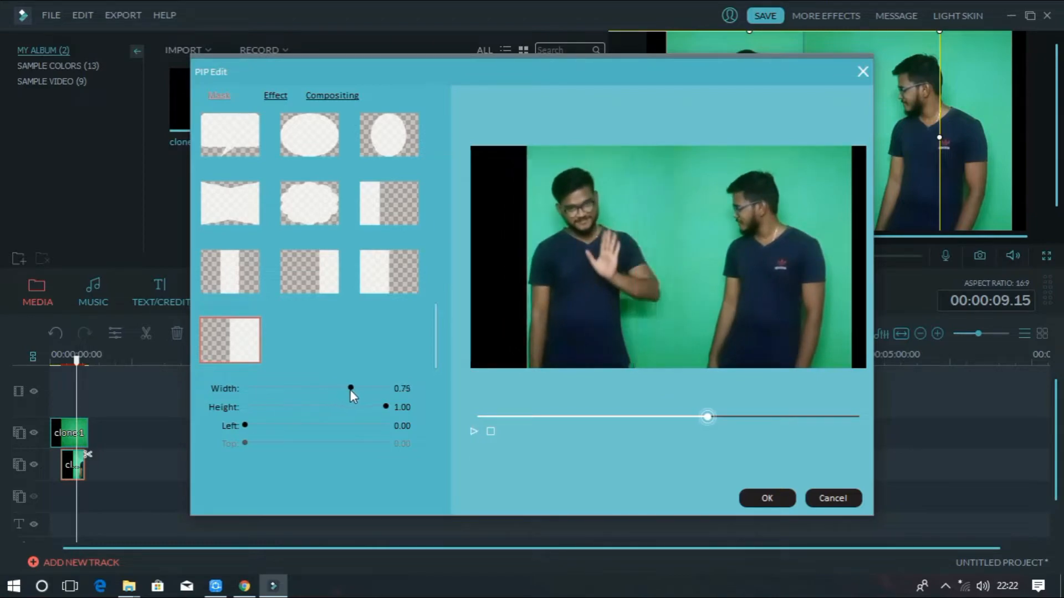
{"action": "left_click", "coordinate": [473, 432]}
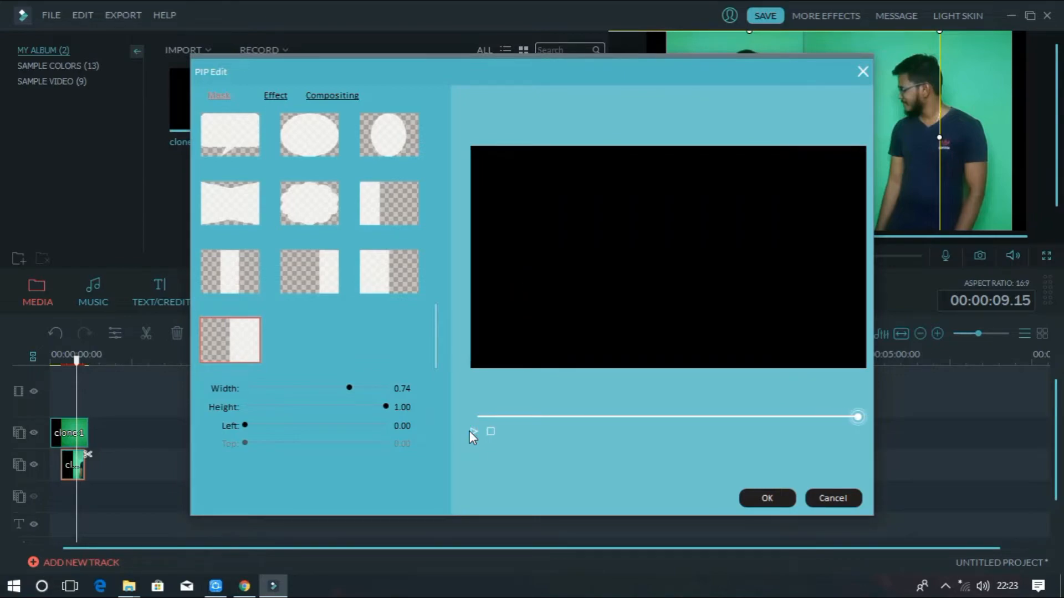
{"action": "left_click", "coordinate": [768, 499]}
Shift clone 2 left in the preview frame and move its clip to start at about 00:00:05.14, ending level with clone 1
{"action": "left_click_drag", "start_coordinate": [743, 138], "coordinate": [712, 139]}
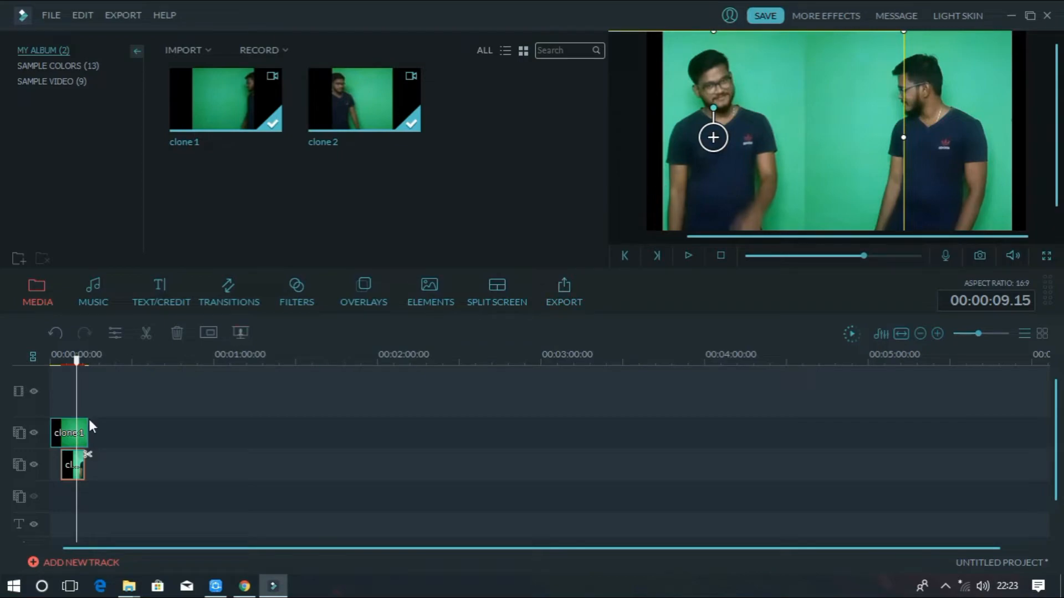
{"action": "left_click_drag", "start_coordinate": [72, 464], "coordinate": [76, 465]}
{"action": "left_click", "coordinate": [65, 360]}
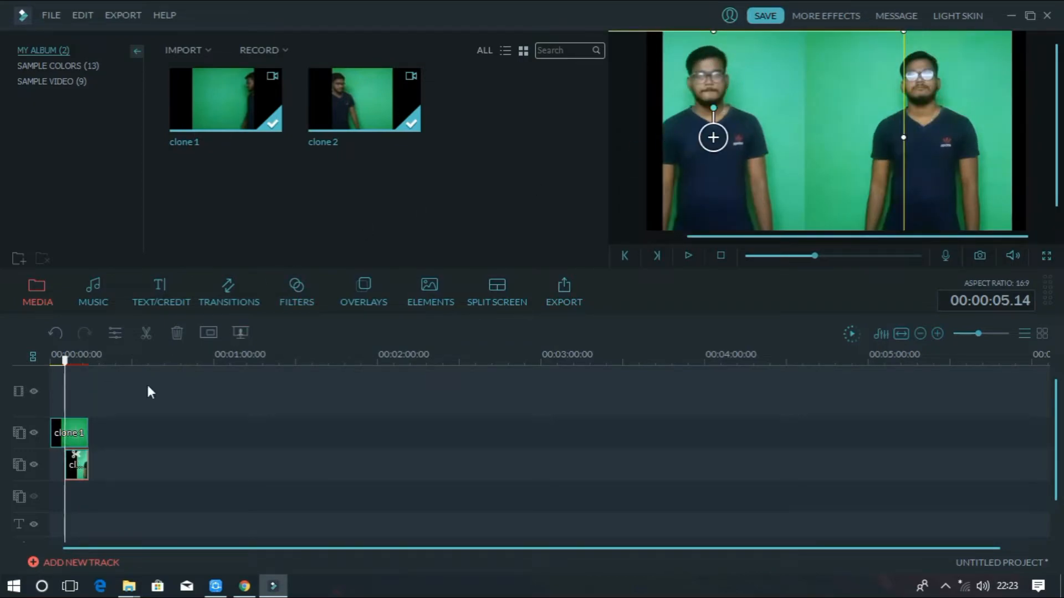
Import the Snapshot_14 green background image into the media library
{"action": "left_click", "coordinate": [184, 55]}
{"action": "left_click", "coordinate": [201, 69]}
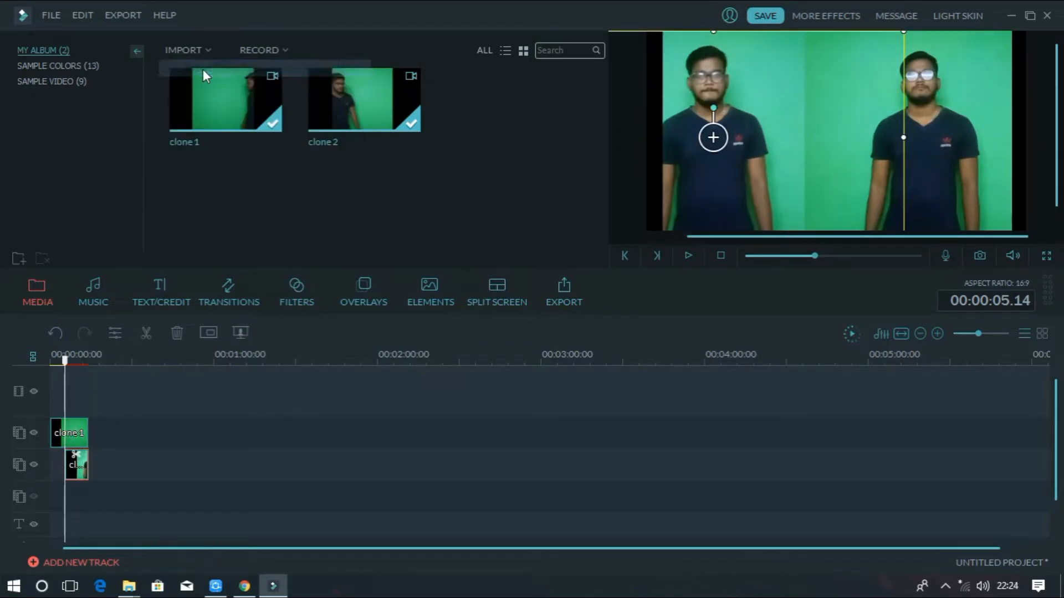
{"action": "mouse_move", "coordinate": [516, 141]}
{"action": "left_mouse_down"}
{"action": "mouse_move", "coordinate": [520, 221]}
{"action": "mouse_move", "coordinate": [519, 141]}
{"action": "left_mouse_up"}
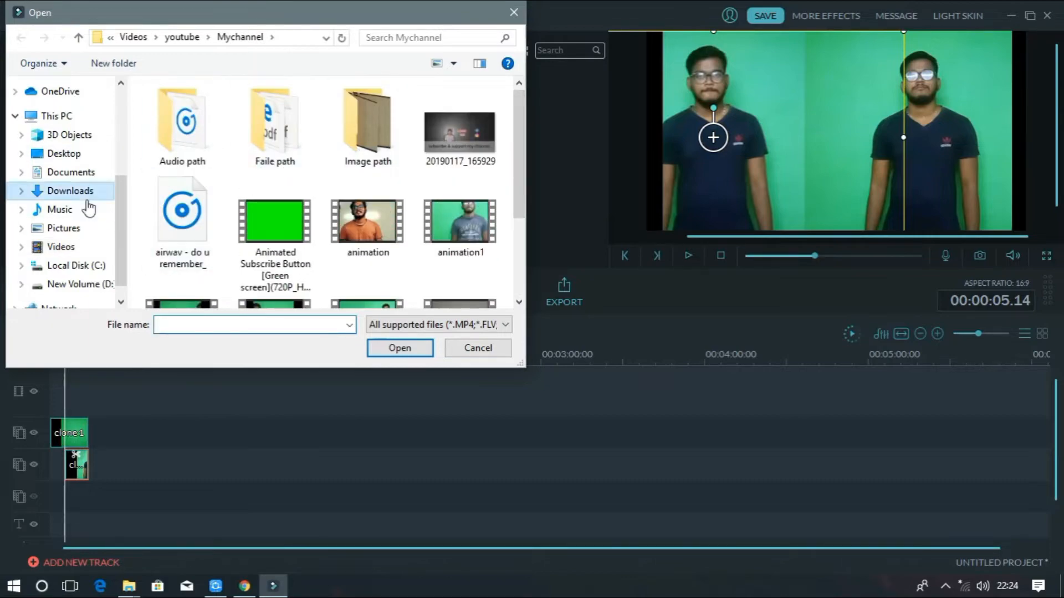
{"action": "left_click", "coordinate": [70, 191]}
{"action": "left_click_drag", "start_coordinate": [521, 194], "coordinate": [521, 254]}
{"action": "left_click", "coordinate": [472, 224]}
{"action": "double_click", "coordinate": [472, 224]}
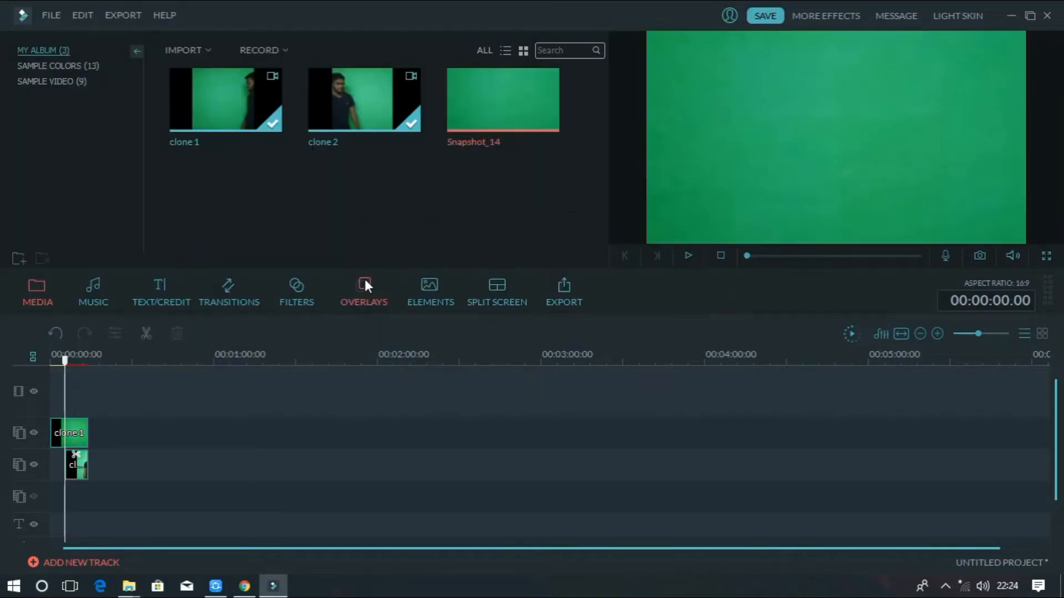
Place Snapshot_14 before clone 2 on the same track, filling the gap from the timeline's start, and return the playhead to the beginning
{"action": "left_click", "coordinate": [497, 104]}
{"action": "left_click", "coordinate": [55, 332]}
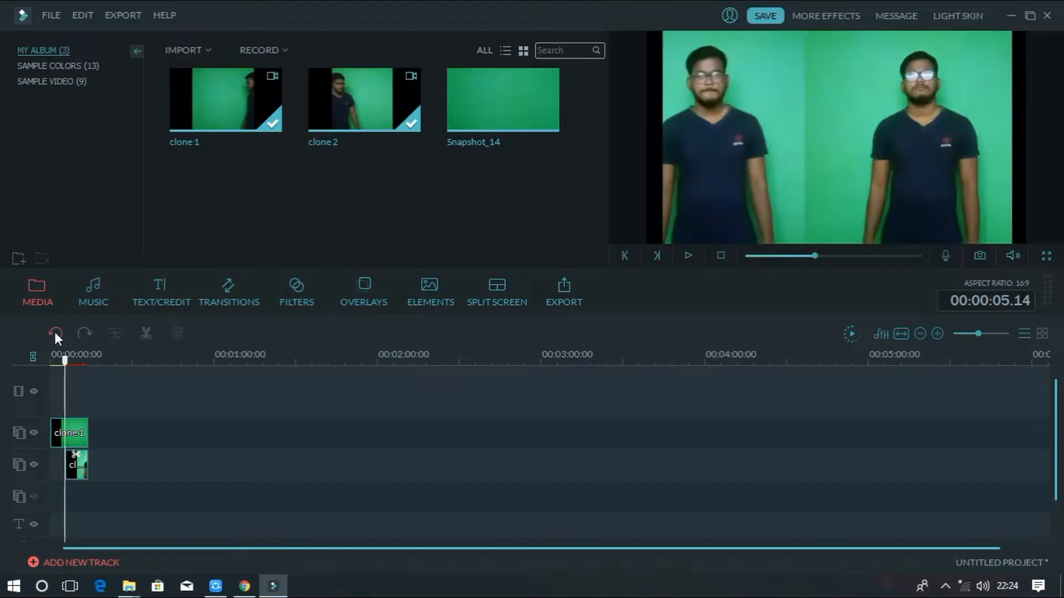
{"action": "left_click_drag", "start_coordinate": [499, 103], "coordinate": [79, 464]}
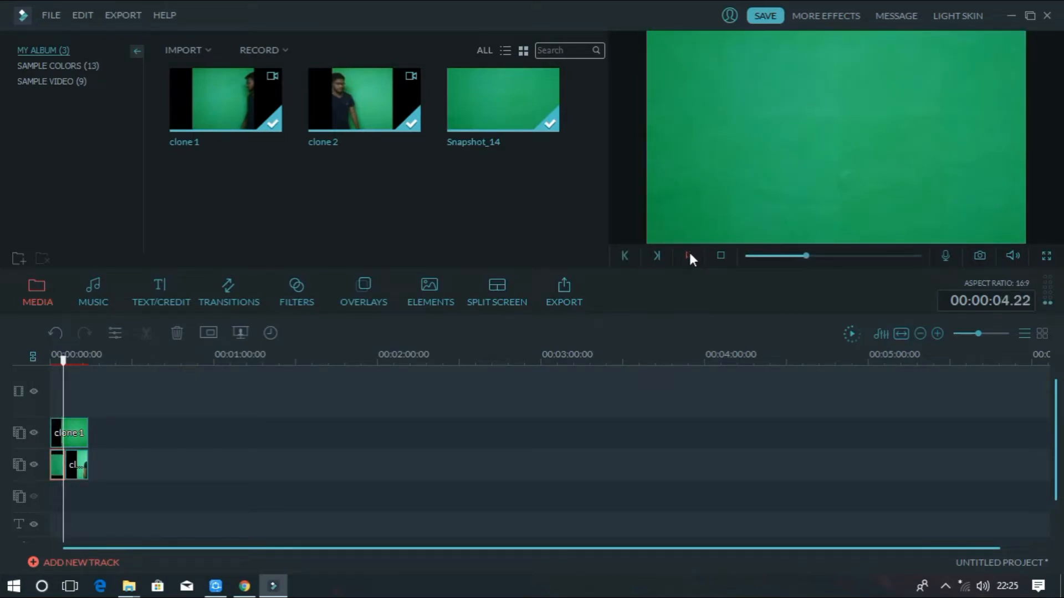
{"action": "left_click", "coordinate": [50, 359]}
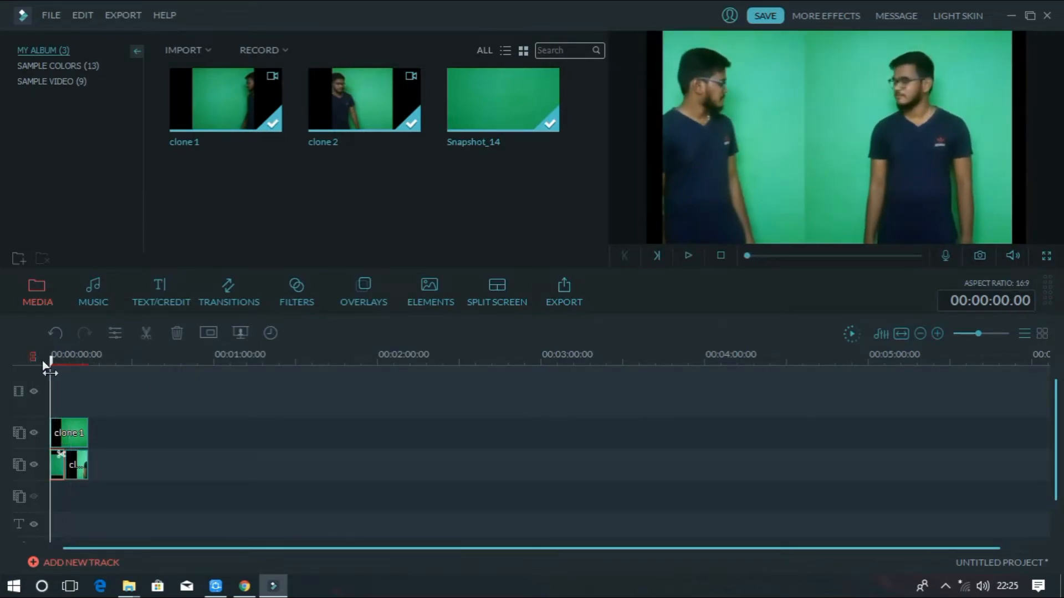
Play the opening of the composite to check the green background, then return the playhead to the start
{"action": "left_click", "coordinate": [689, 256]}
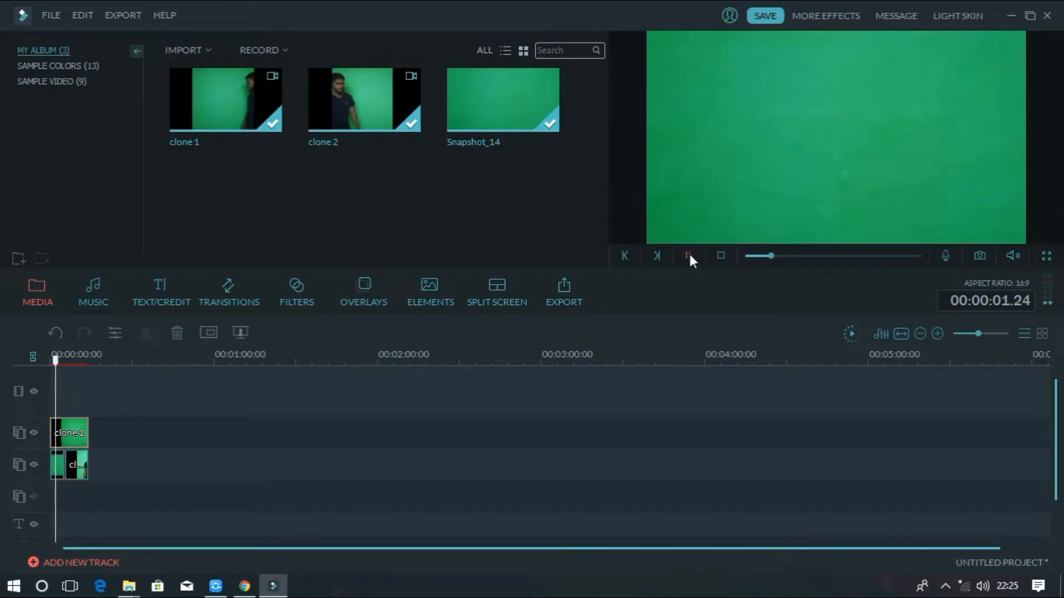
{"action": "left_click", "coordinate": [689, 255]}
{"action": "left_click", "coordinate": [42, 360]}
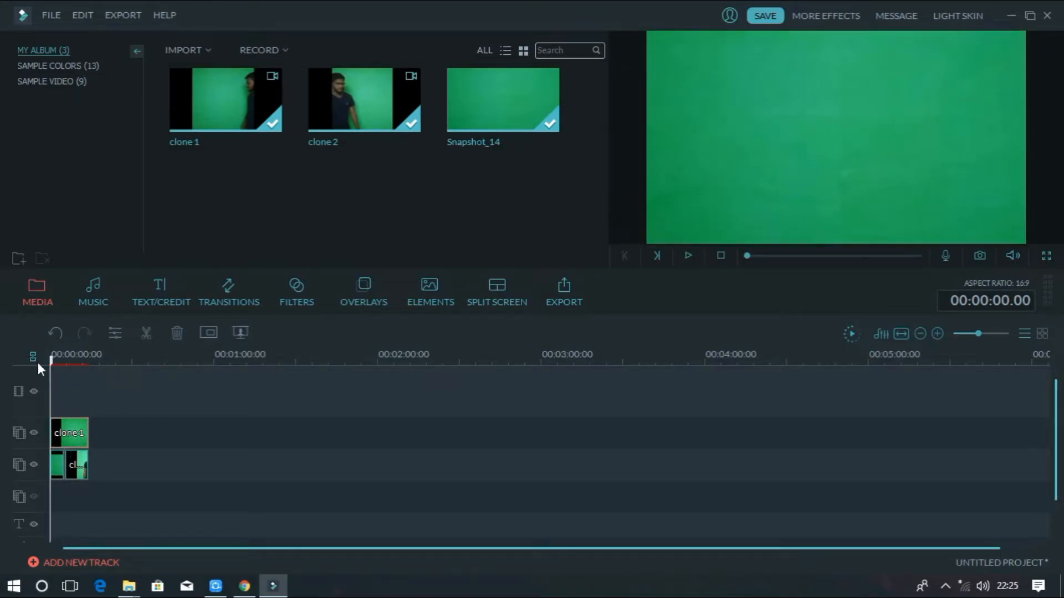
{"action": "left_click", "coordinate": [945, 586]}
{"action": "right_click", "coordinate": [976, 559]}
{"action": "left_click", "coordinate": [947, 524]}
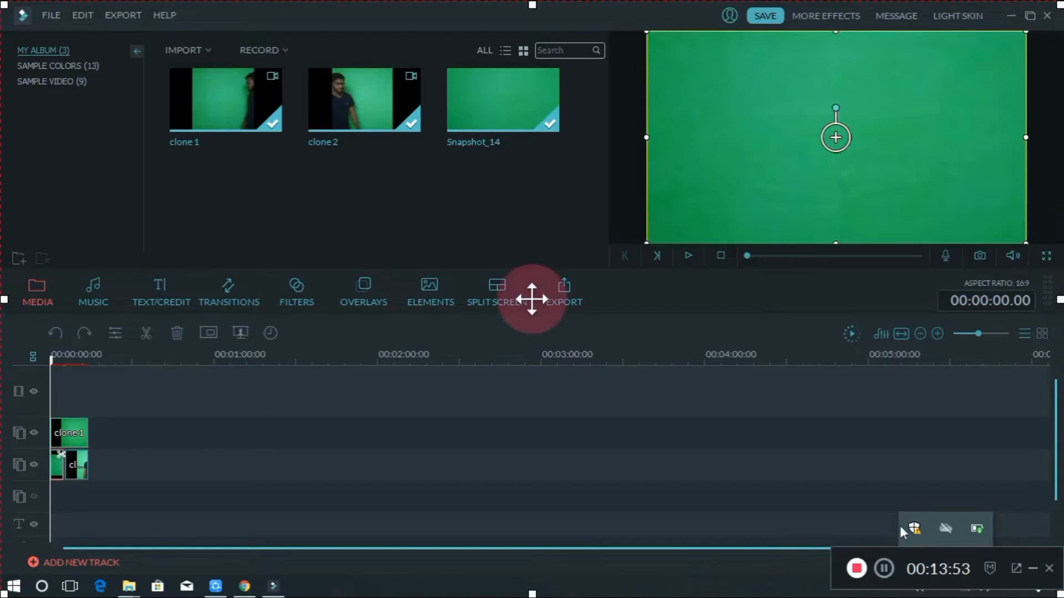
{"action": "left_click", "coordinate": [1032, 570]}
Mask the Snapshot_14 clip with the left-half shape at width 1.00 and height 1.00, and apply the edit
{"action": "double_click", "coordinate": [59, 468]}
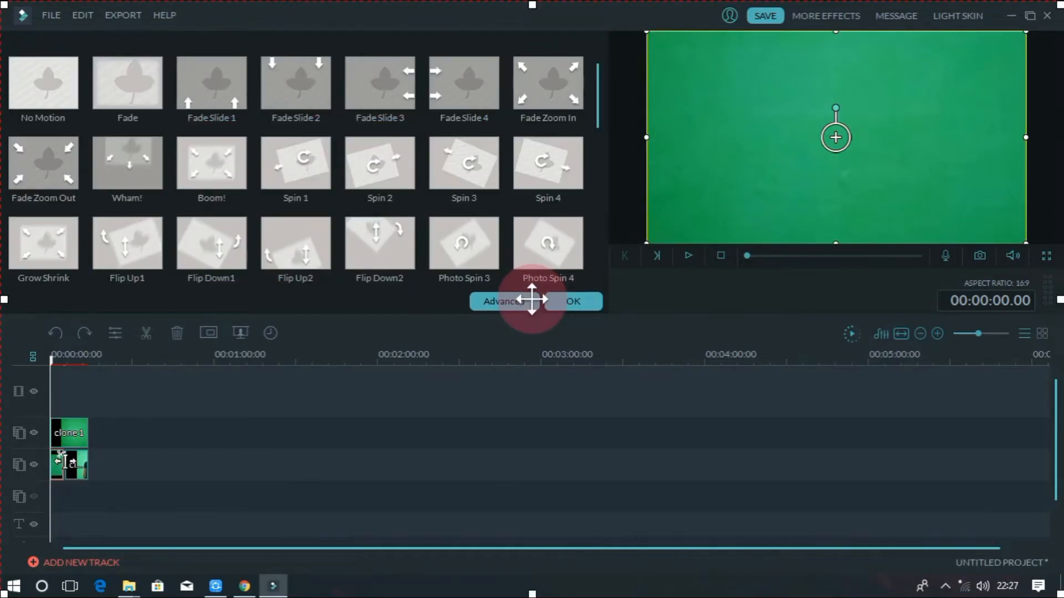
{"action": "left_click_drag", "start_coordinate": [65, 462], "coordinate": [67, 462]}
{"action": "right_click", "coordinate": [60, 462]}
{"action": "left_click", "coordinate": [105, 396]}
{"action": "left_click_drag", "start_coordinate": [444, 305], "coordinate": [435, 349]}
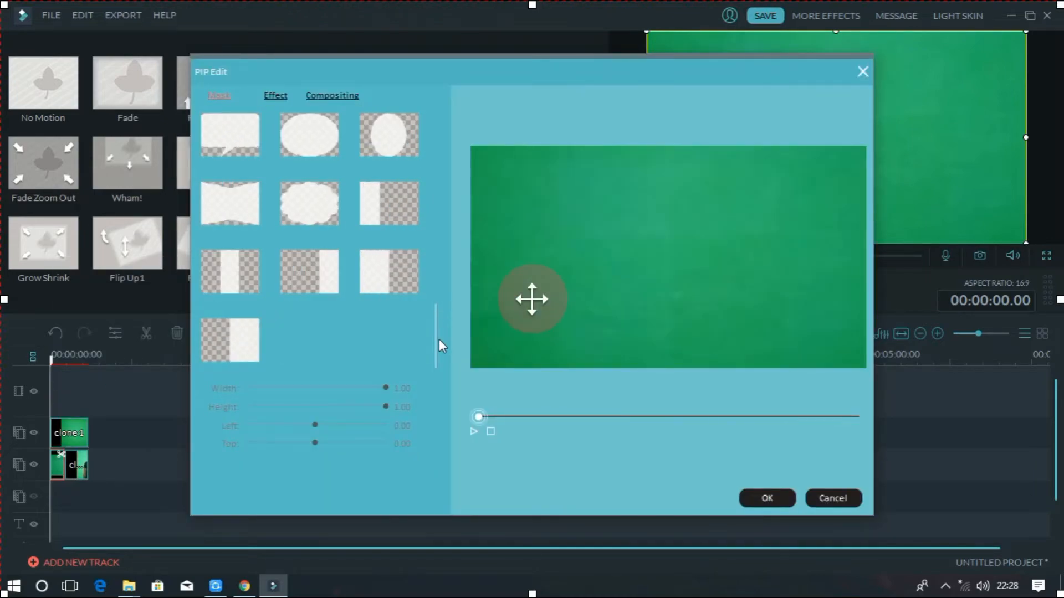
{"action": "double_click", "coordinate": [377, 271]}
{"action": "left_click_drag", "start_coordinate": [386, 389], "coordinate": [393, 389]}
{"action": "left_click_drag", "start_coordinate": [386, 407], "coordinate": [411, 412]}
{"action": "left_click", "coordinate": [762, 497]}
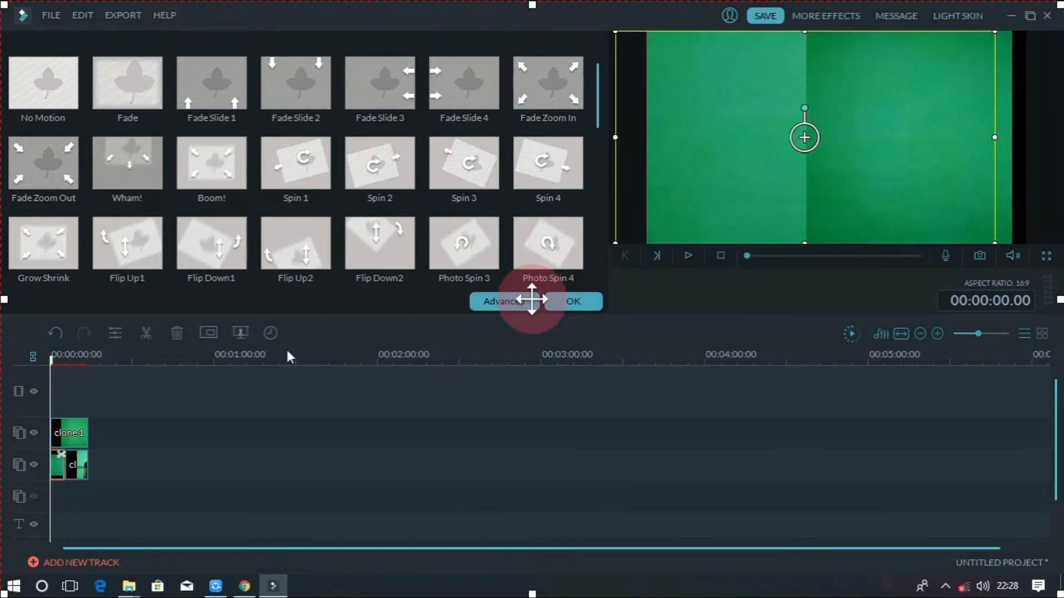
Reposition and narrow Snapshot_14 in the preview frame so its left edge lines up with the clone footage's left edge
{"action": "left_click", "coordinate": [687, 256]}
{"action": "left_click_drag", "start_coordinate": [806, 140], "coordinate": [810, 140]}
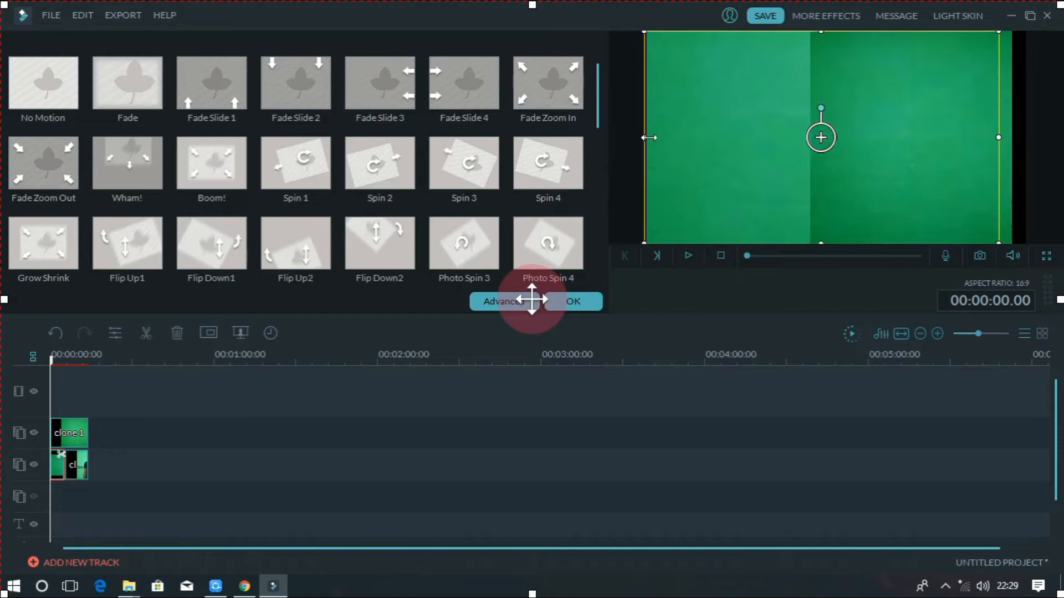
{"action": "left_click_drag", "start_coordinate": [648, 138], "coordinate": [670, 137]}
{"action": "left_click_drag", "start_coordinate": [834, 137], "coordinate": [828, 136]}
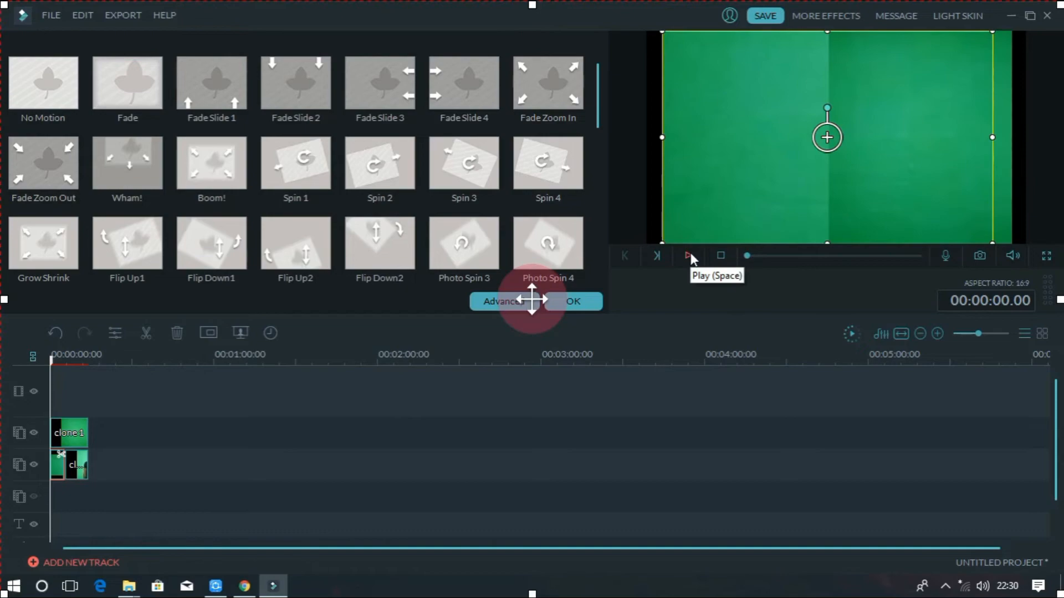
Apply the Fade motion to the clone 2 clip with the playhead at 00:00:06.00
{"action": "left_click_drag", "start_coordinate": [51, 360], "coordinate": [67, 366]}
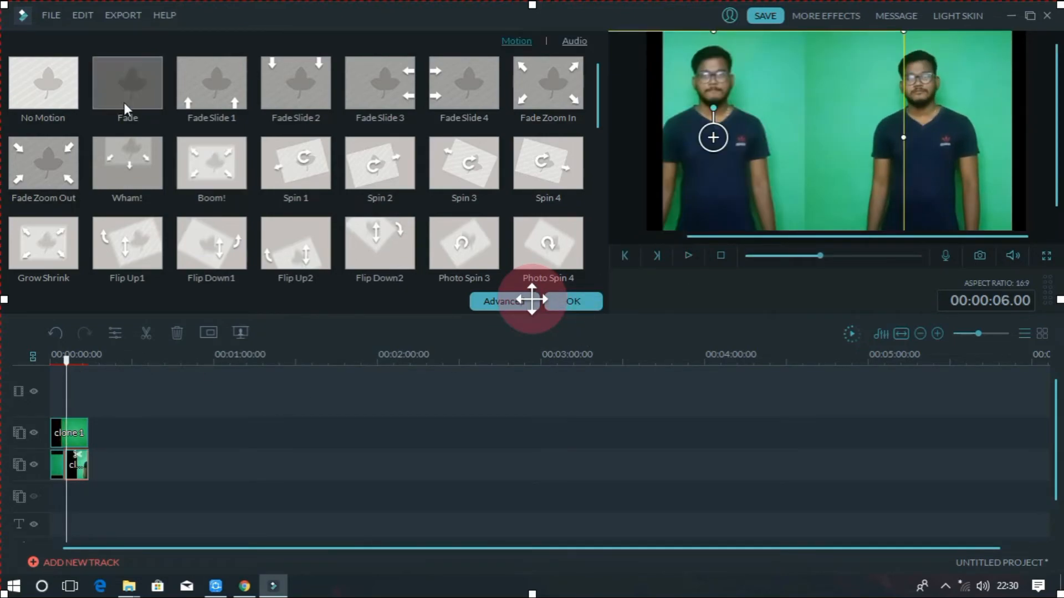
{"action": "left_click", "coordinate": [574, 302]}
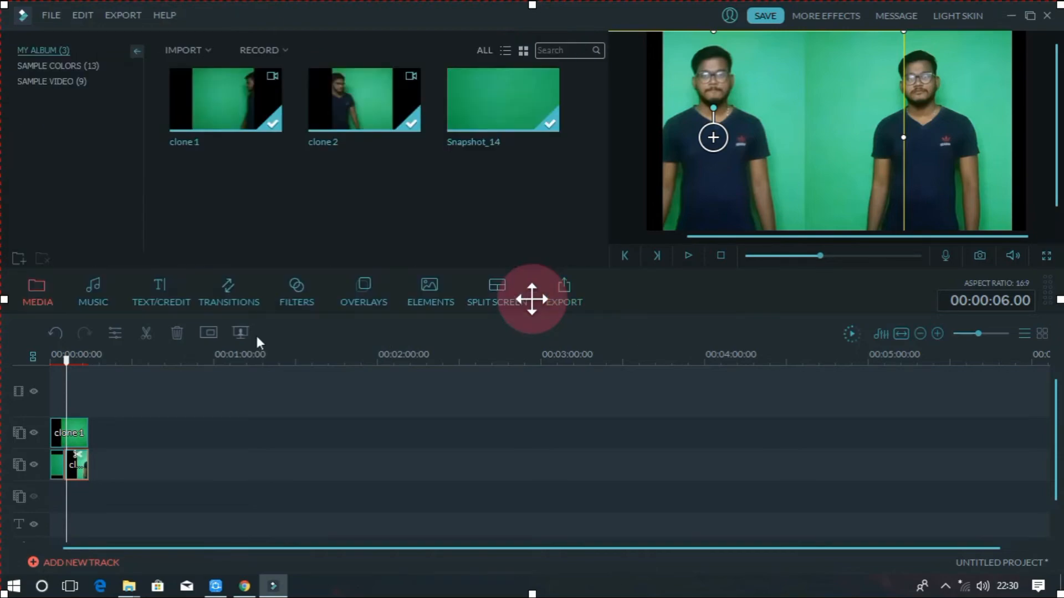
Add the Thanos Snap sound effect to the audio track at about 00:00:05.14, where clone 2 starts, and play it back
{"action": "left_click_drag", "start_coordinate": [67, 360], "coordinate": [60, 363]}
{"action": "left_click", "coordinate": [93, 291]}
{"action": "left_click_drag", "start_coordinate": [364, 99], "coordinate": [66, 507]}
{"action": "left_click_drag", "start_coordinate": [789, 256], "coordinate": [815, 256]}
{"action": "left_click", "coordinate": [688, 255]}
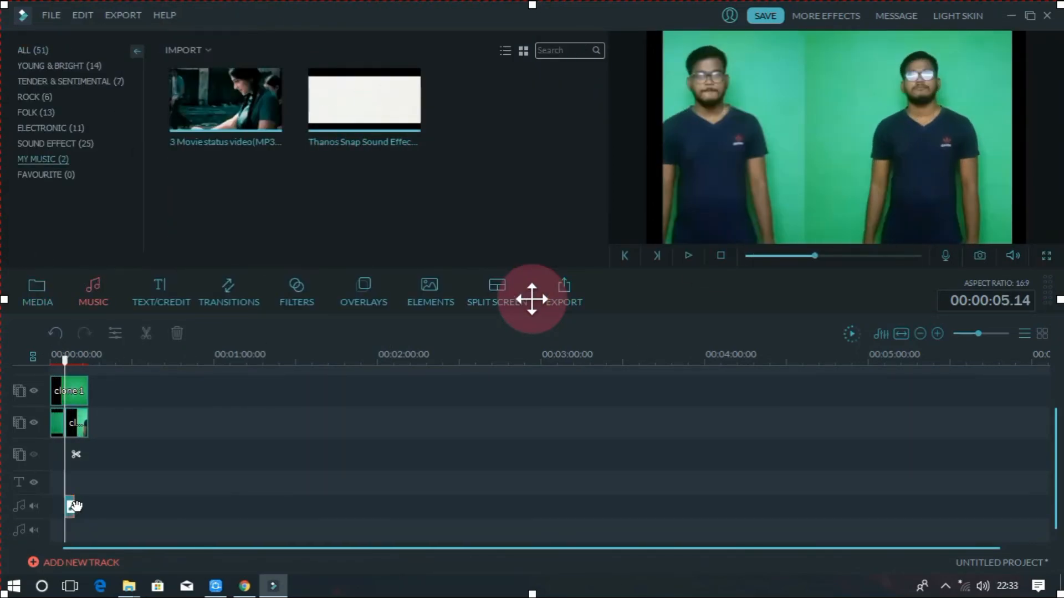